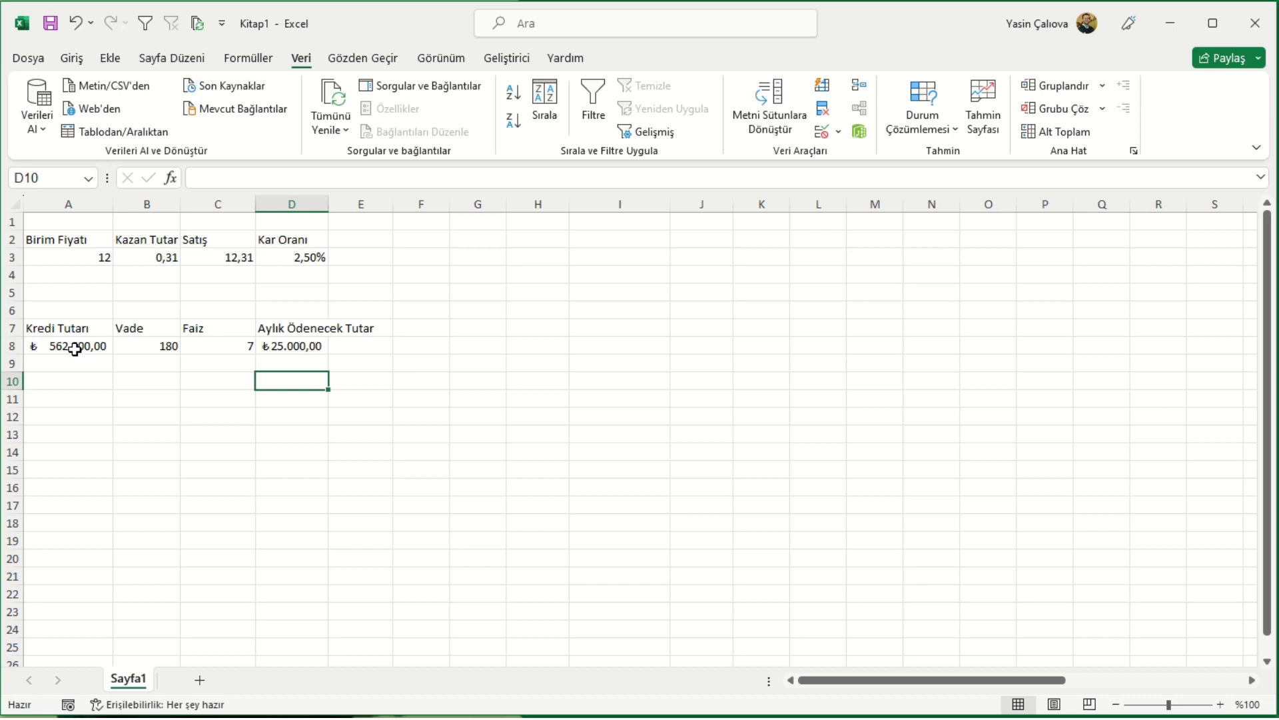
- Inspect the monthly payment formula in D8 without changing it
left_click(287, 342)
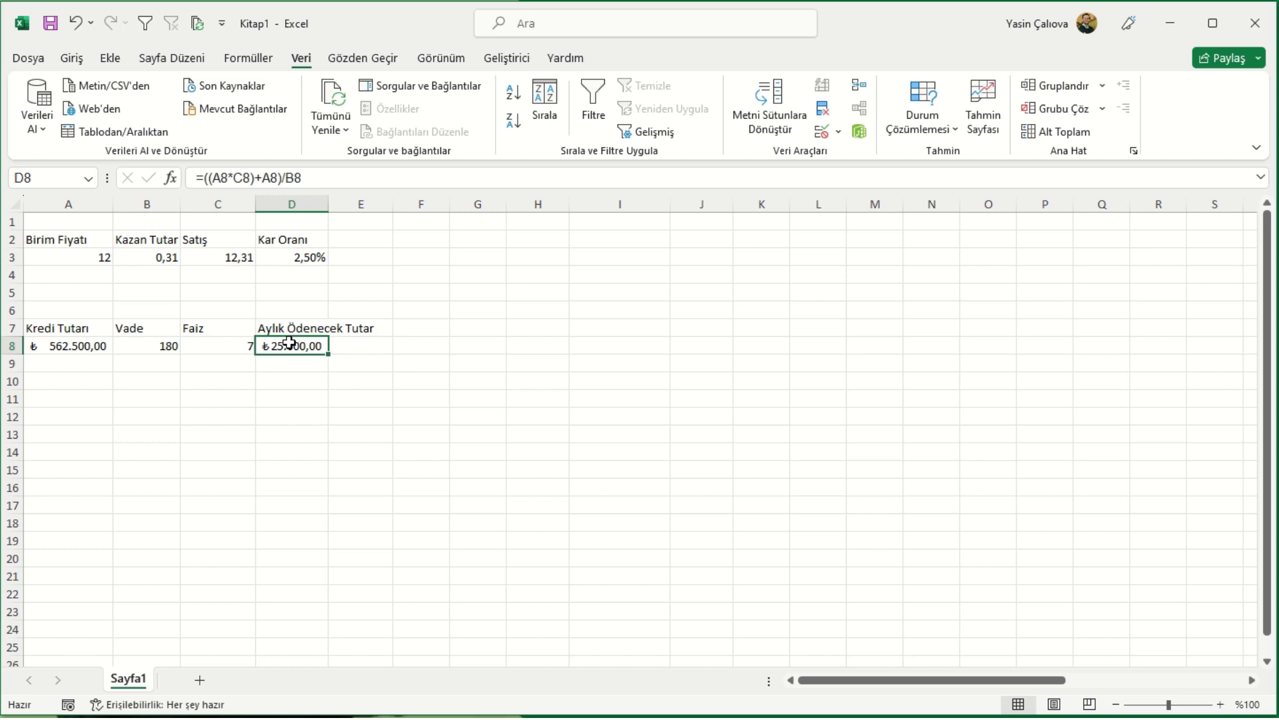
double_click(288, 346)
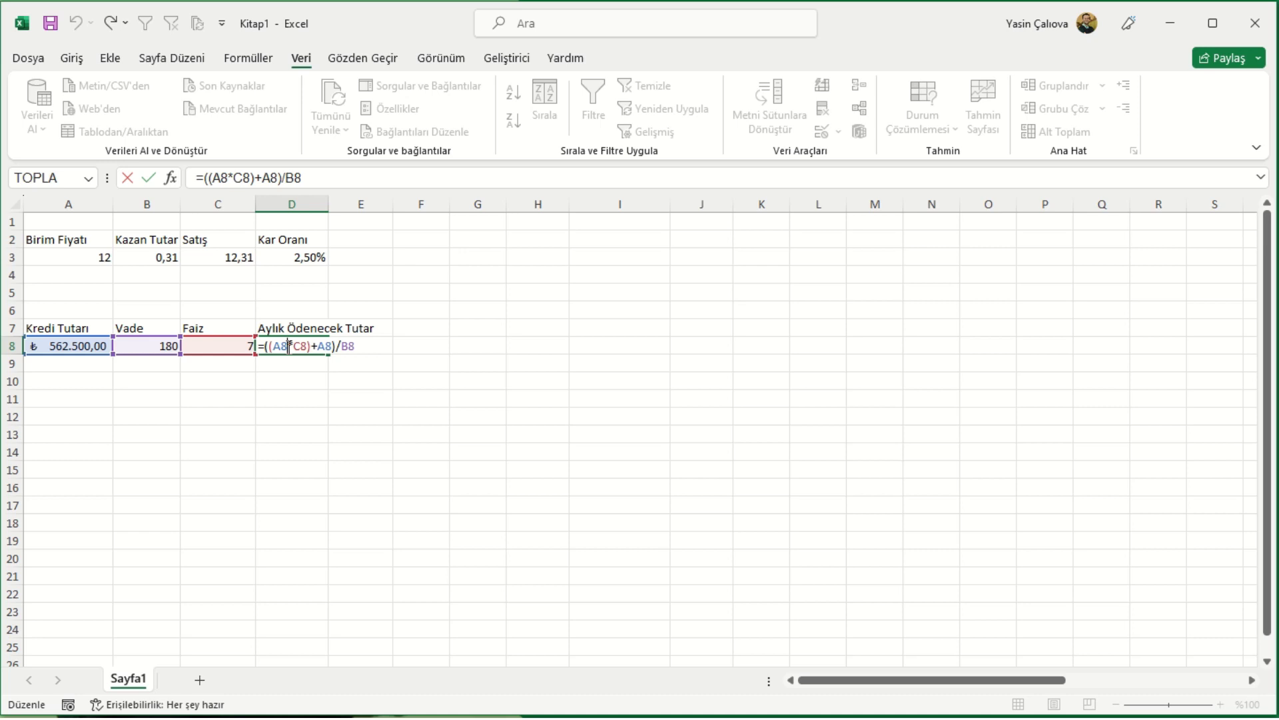
key("Escape")
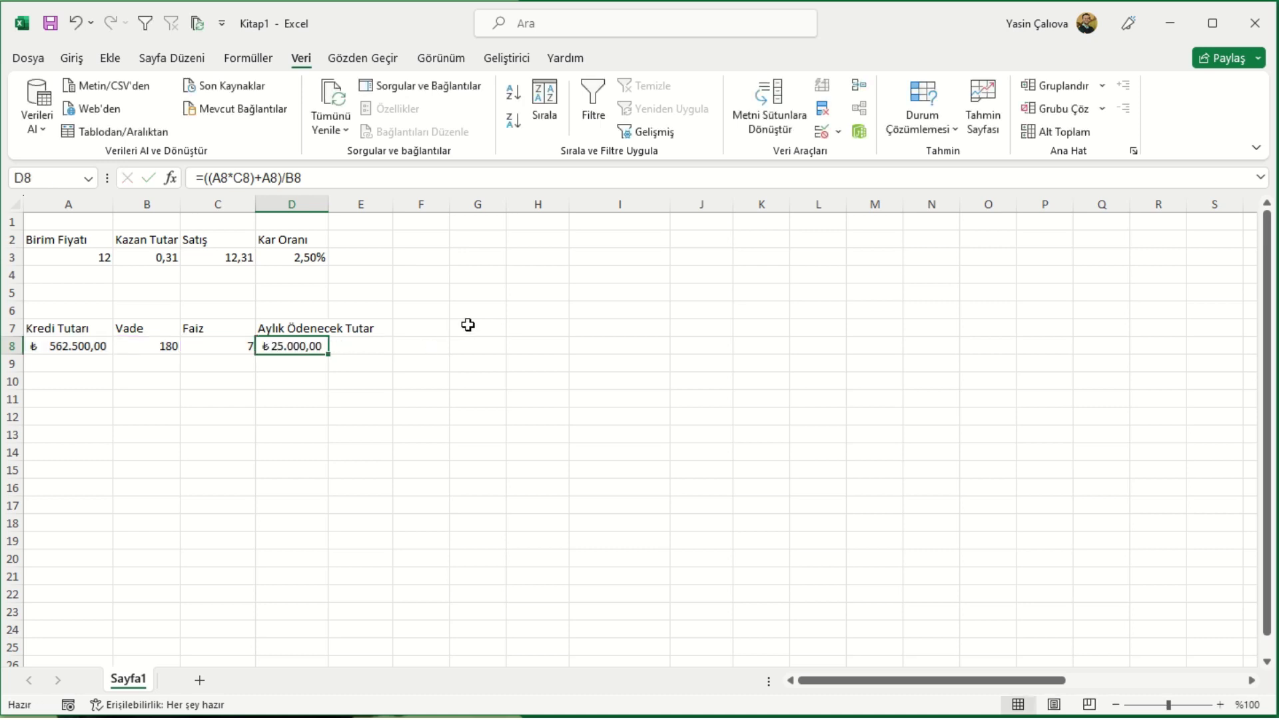
- Open Goal Seek from What-If Analysis and move its dialog off the data
left_click(926, 133)
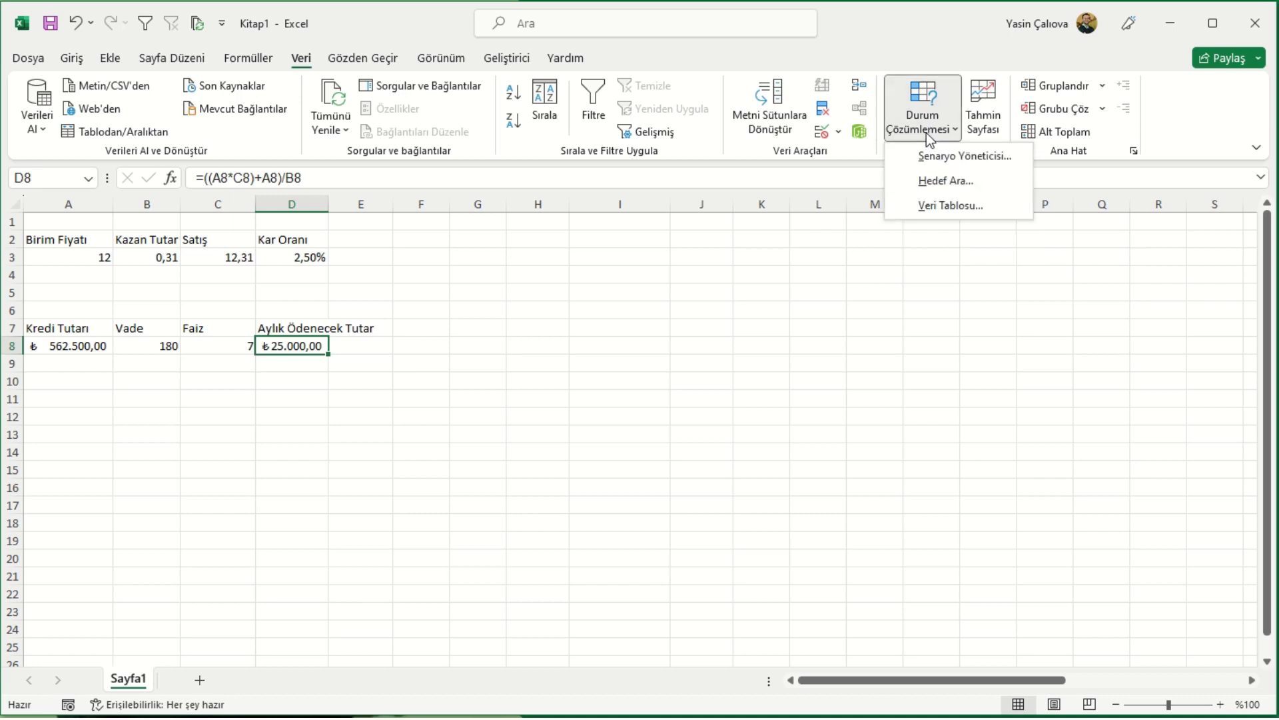
left_click(933, 182)
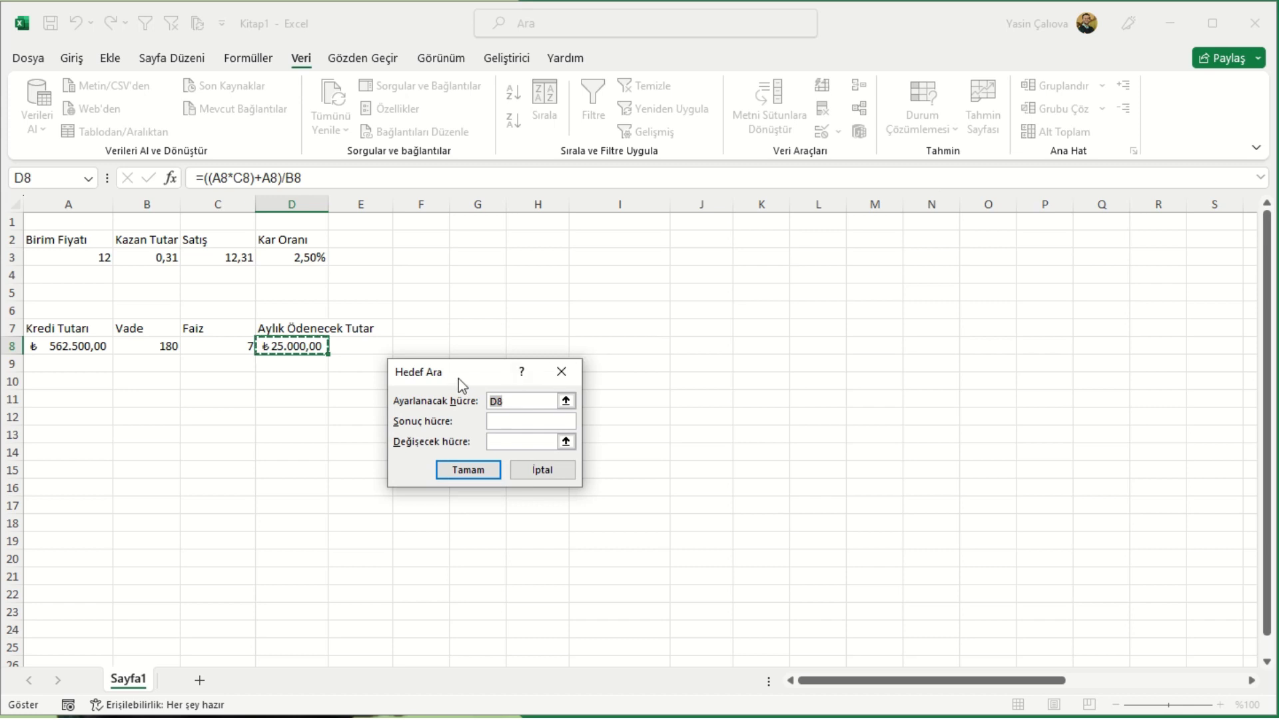
left_click_drag(459, 379, 533, 335)
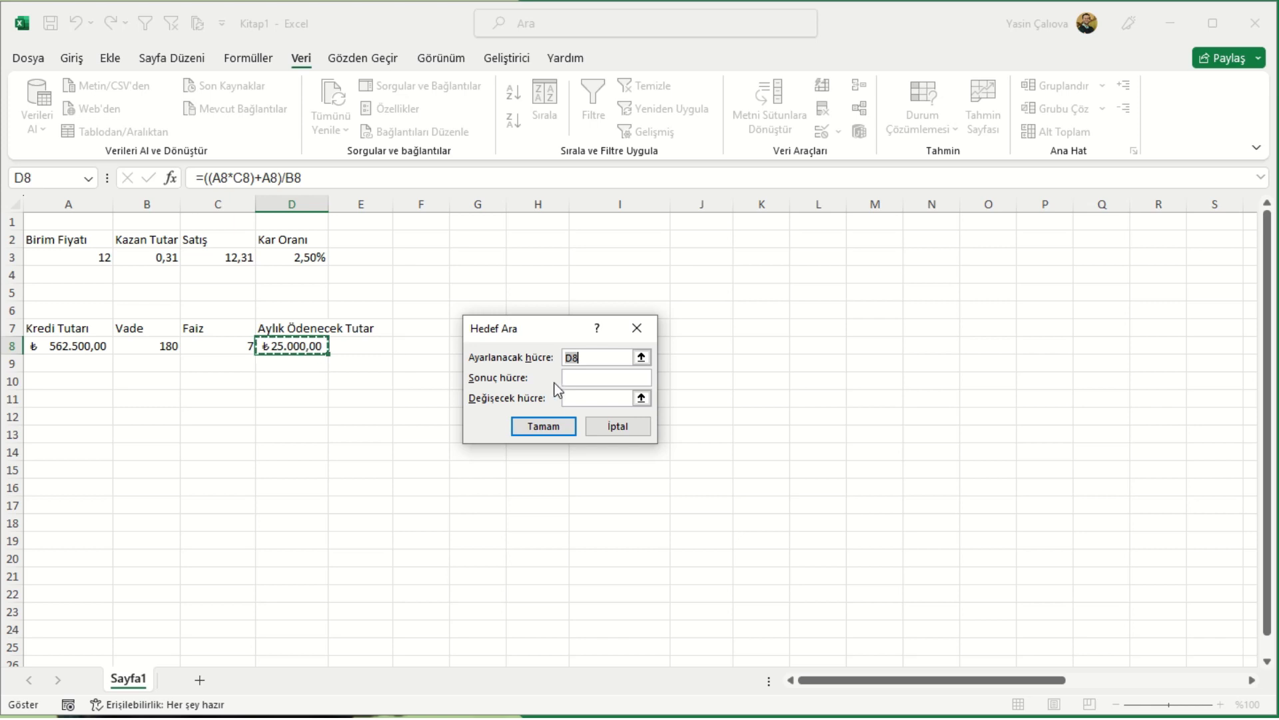
- Enter 15000 as the target value and clear the old Set cell reference
left_click(577, 382)
type("1500")
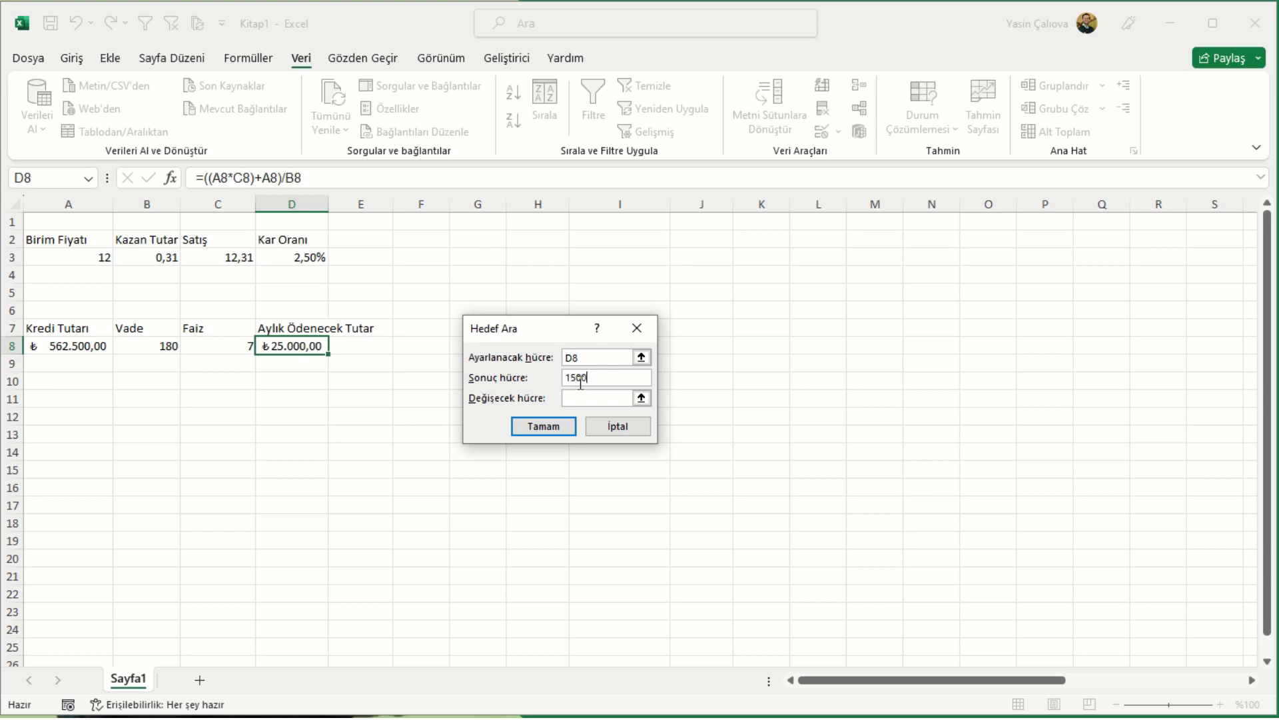
type("0")
left_click_drag(584, 363, 561, 358)
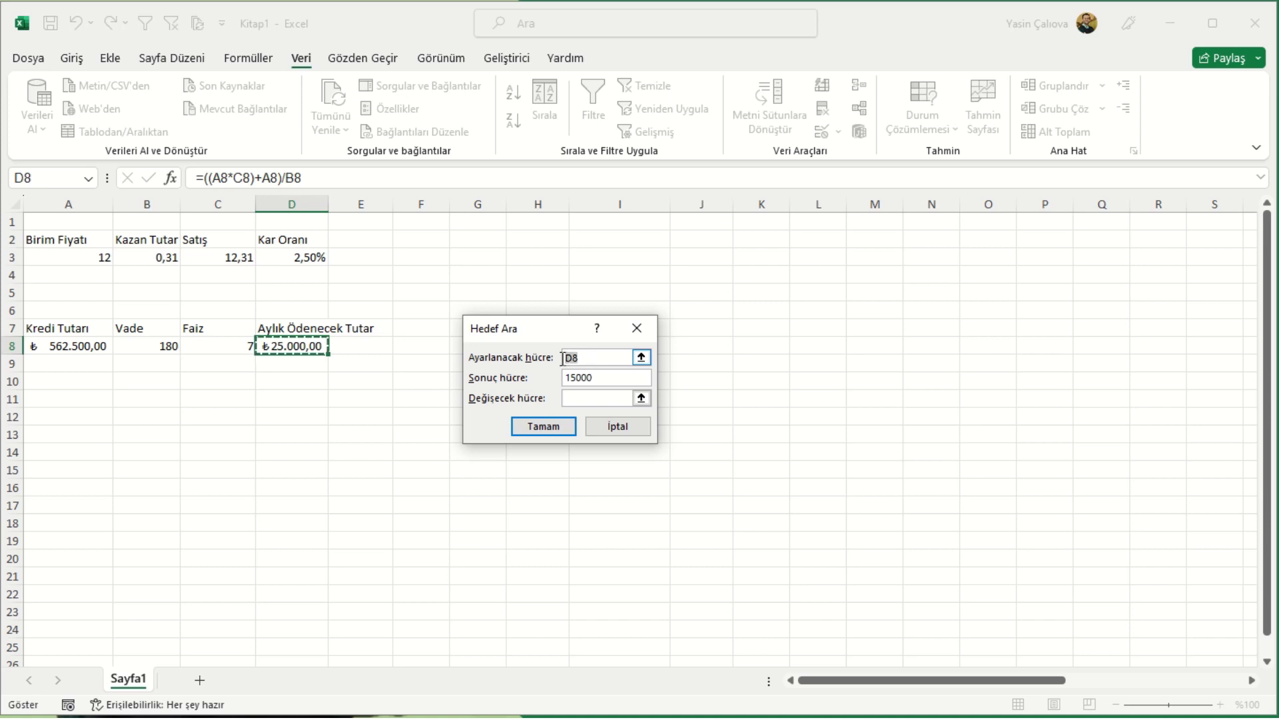
key("BackSpace")
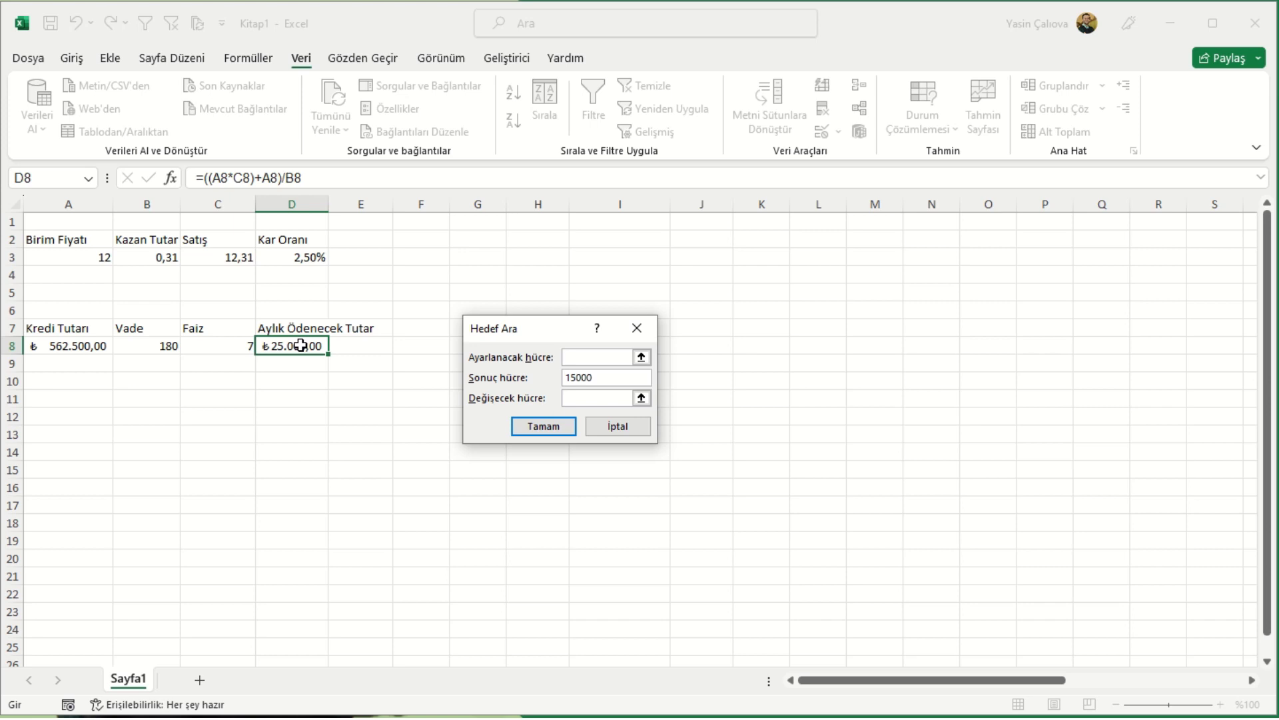
- Goal-seek D8 to 15000 by changing A8, dropping the loan amount to ₺337.500,00
left_click(301, 345)
left_click(588, 400)
left_click(79, 346)
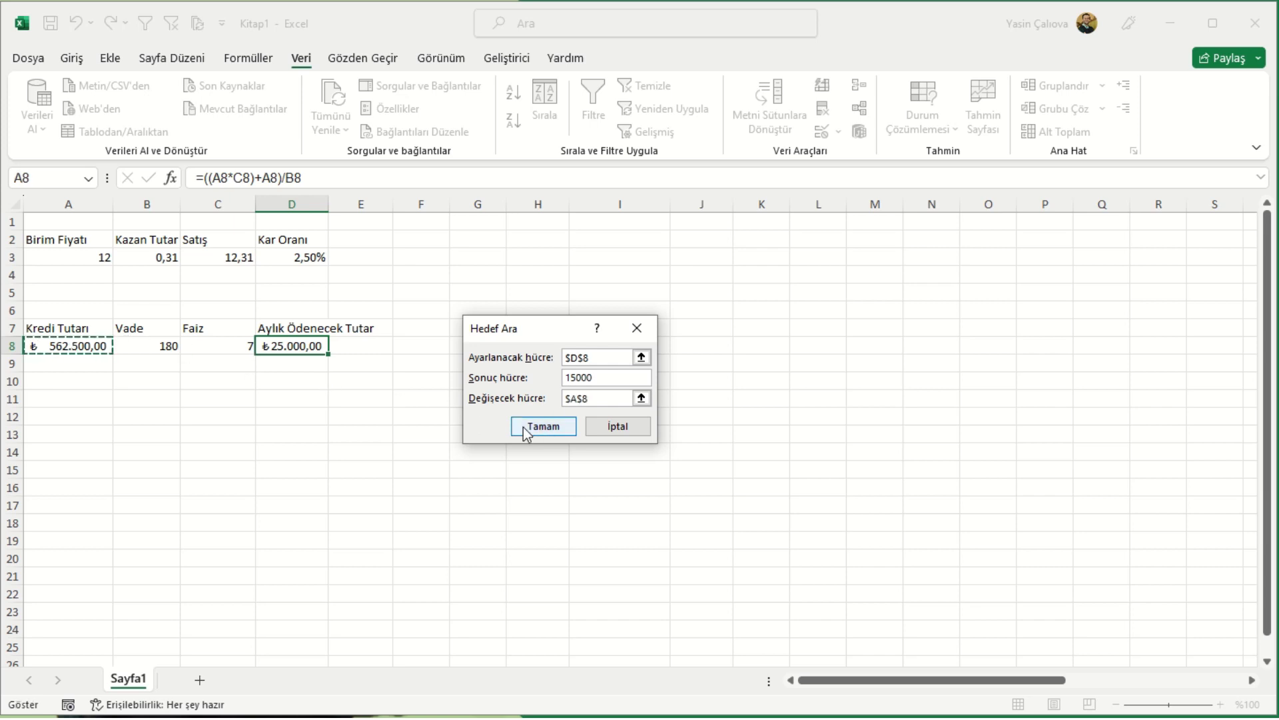
left_click(553, 428)
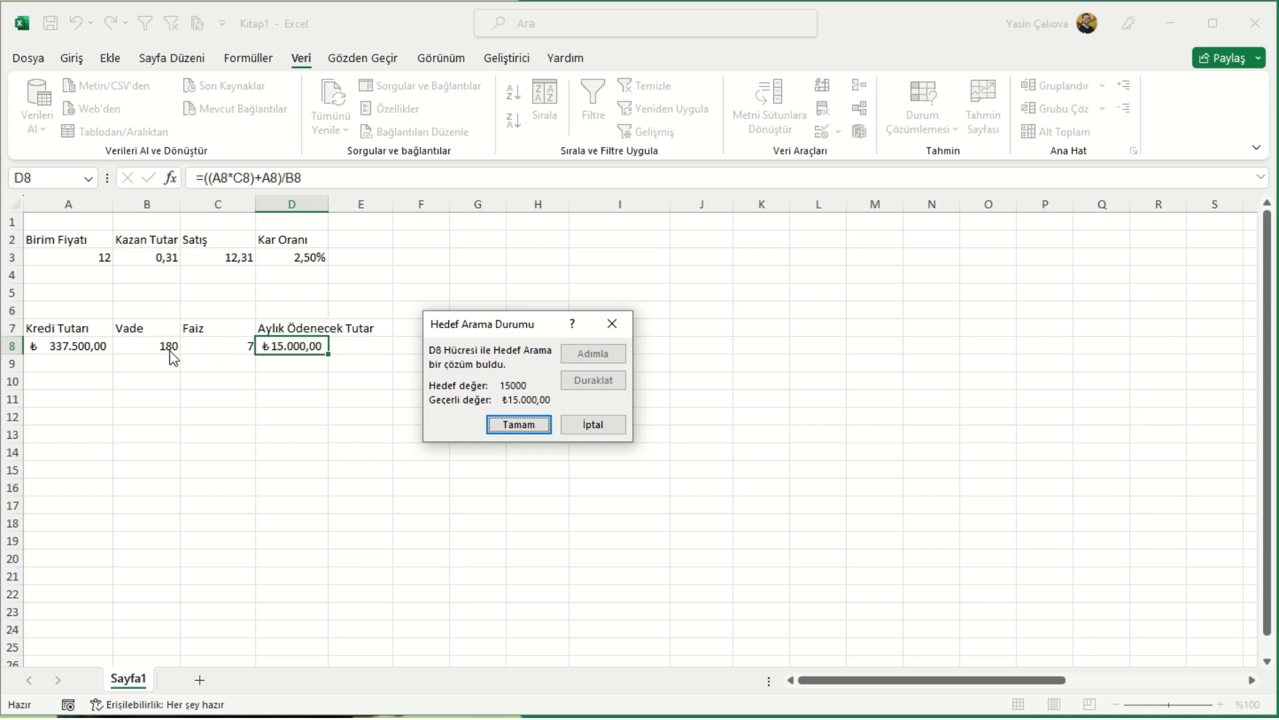
- Keep the loan solution and start a new Goal Seek on the profit margin in D3
left_click(513, 425)
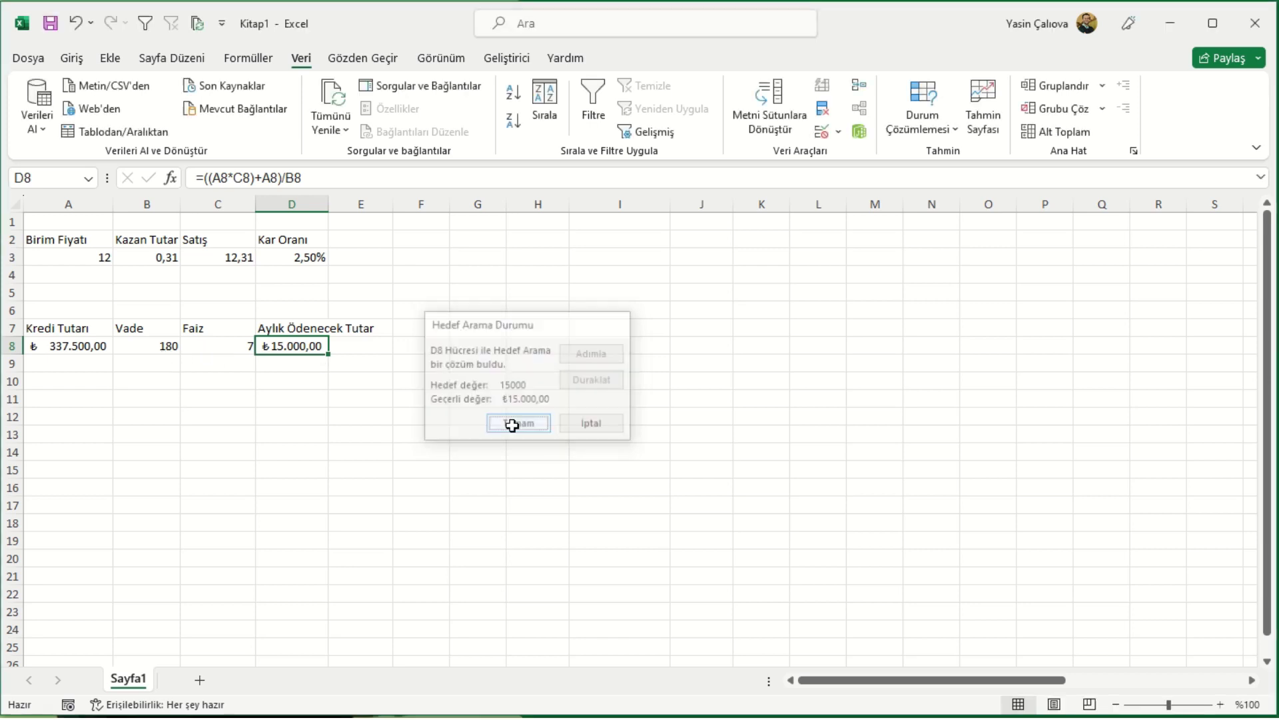
left_click(308, 260)
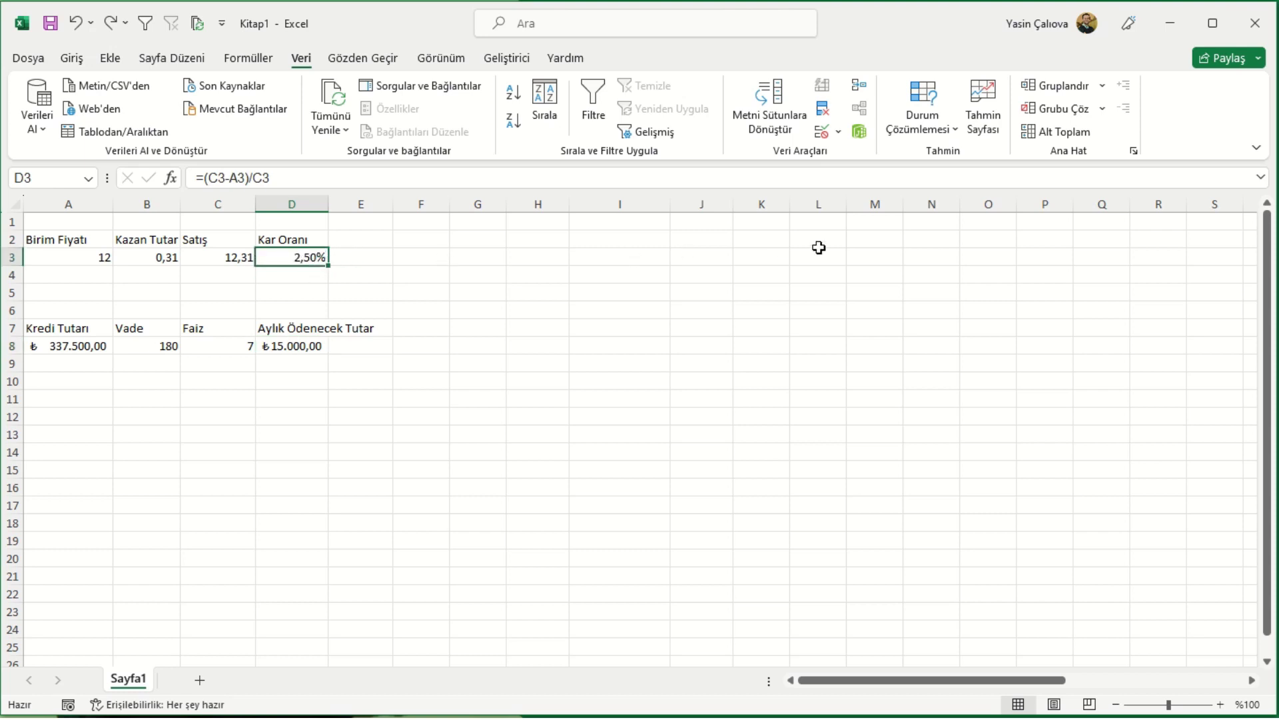
left_click(942, 129)
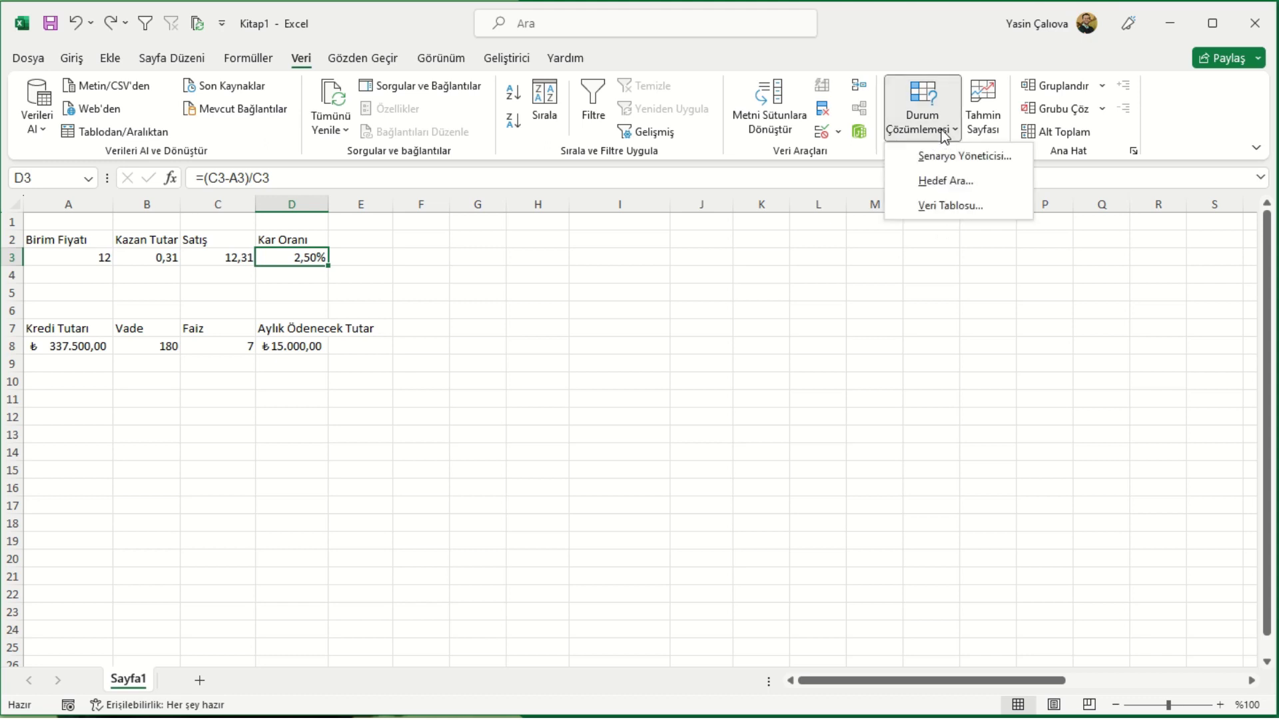
left_click(946, 185)
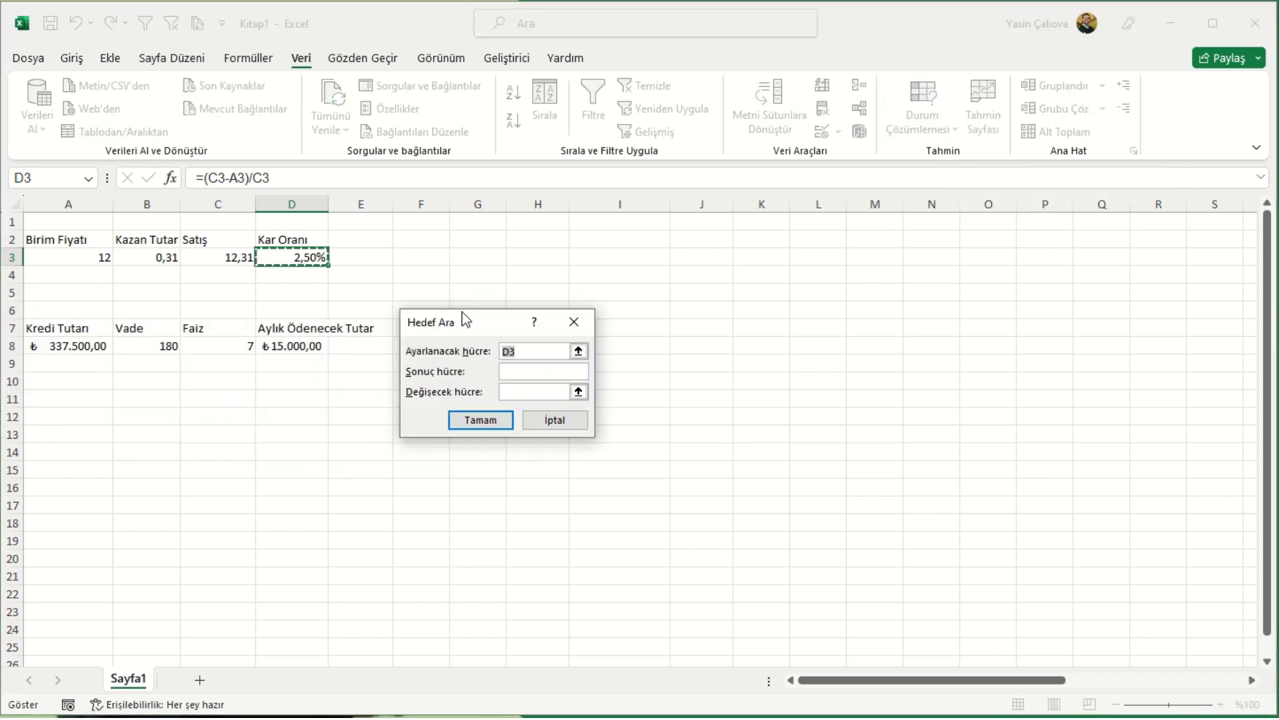
left_click_drag(3, 308, 521, 298)
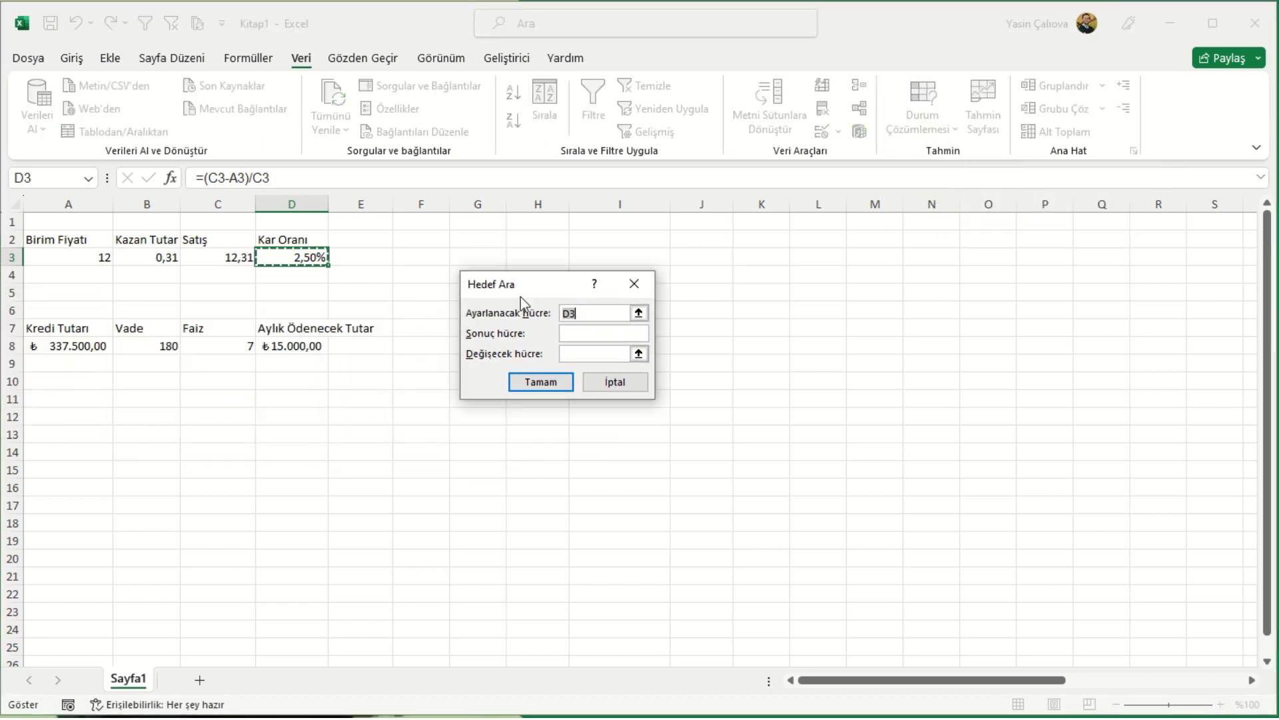
- Target a 2% margin by changing sale price C3, keeping the 12,25 result
left_click(586, 334)
type("%2")
left_click(577, 354)
left_click(236, 258)
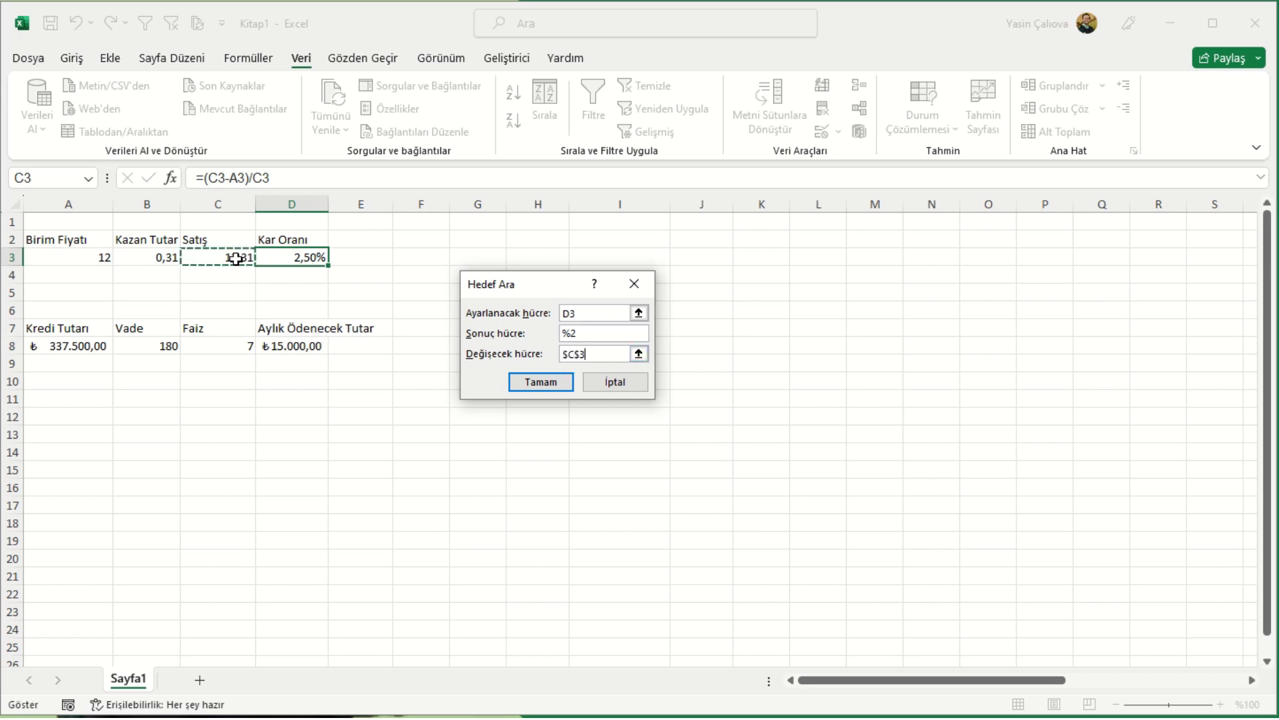
left_click(529, 383)
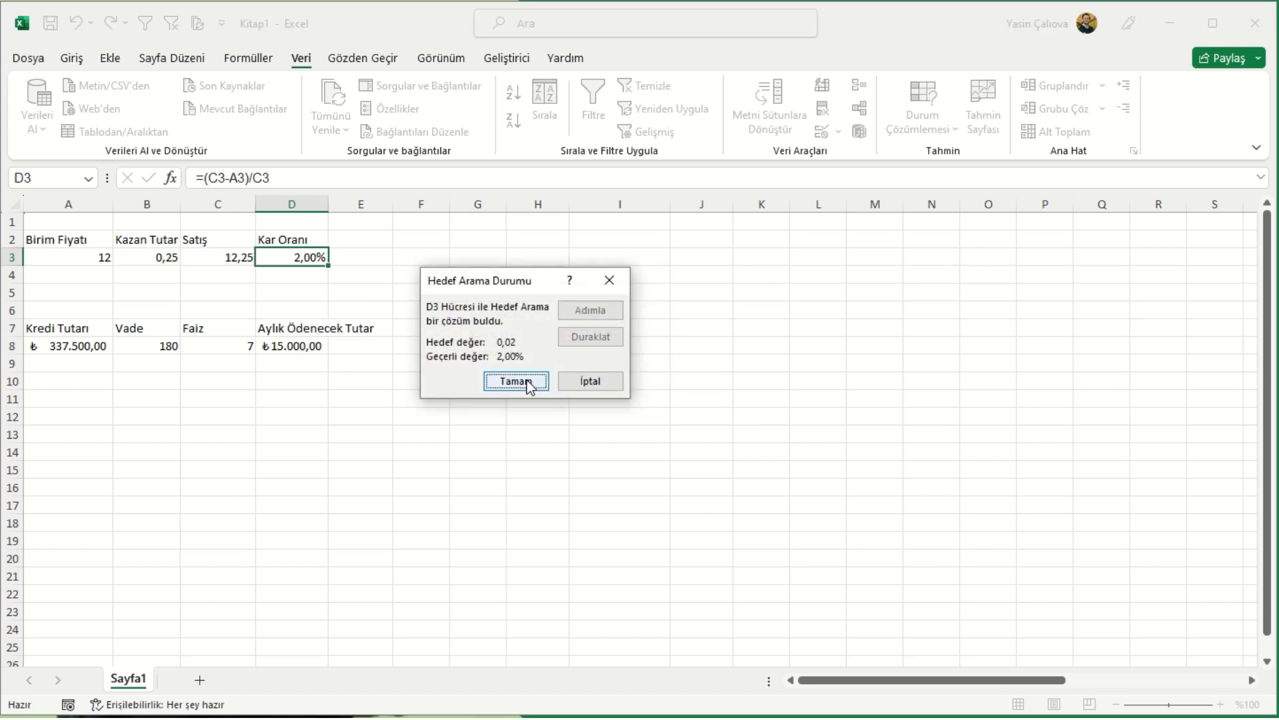
left_click(528, 383)
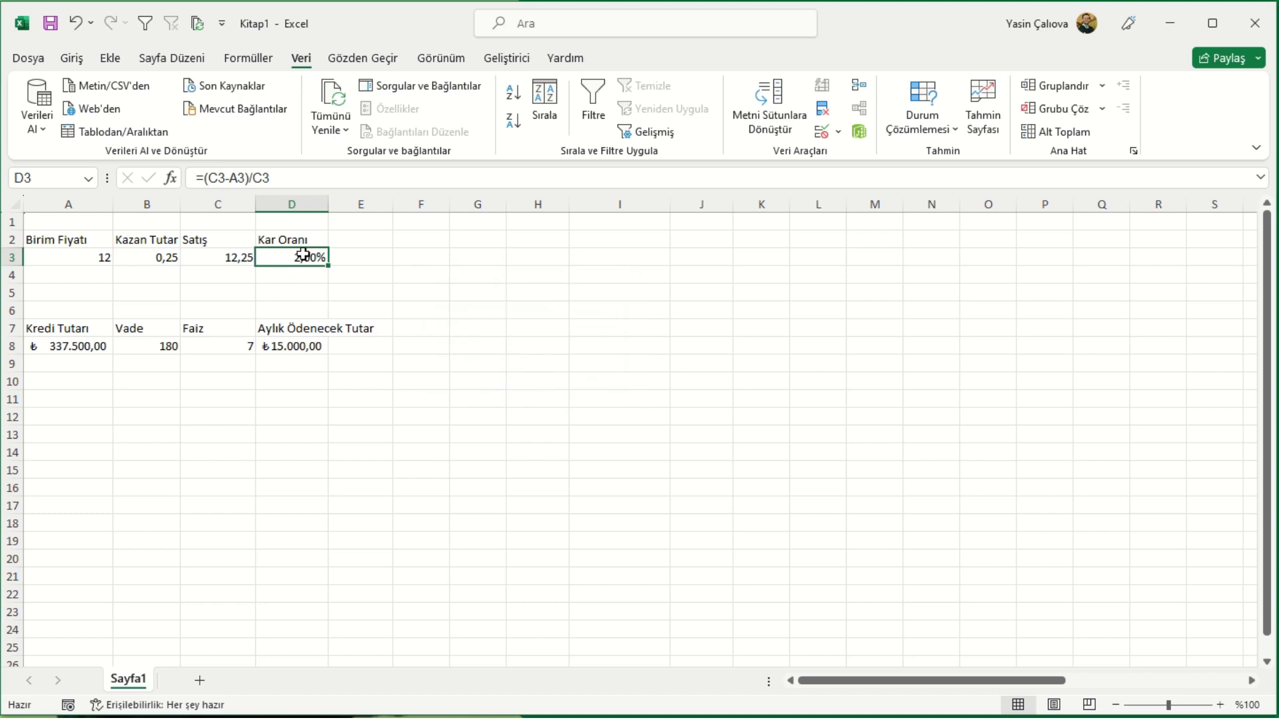